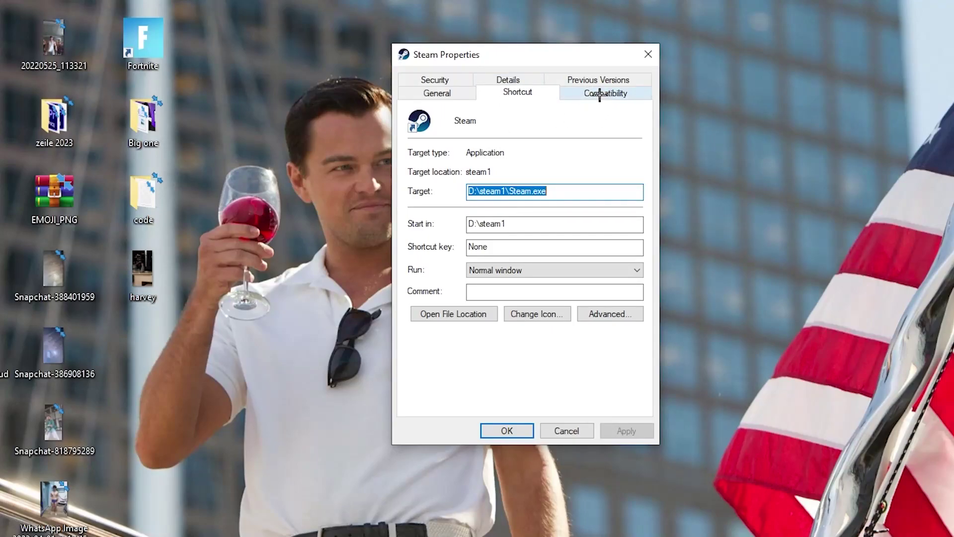
- Review the Steam shortcut's compatibility mode and run-as-administrator settings, accepting them with Windows 8 compatibility mode
{"action": "left_click_drag", "start_coordinate": [535, 82], "coordinate": [525, 48]}
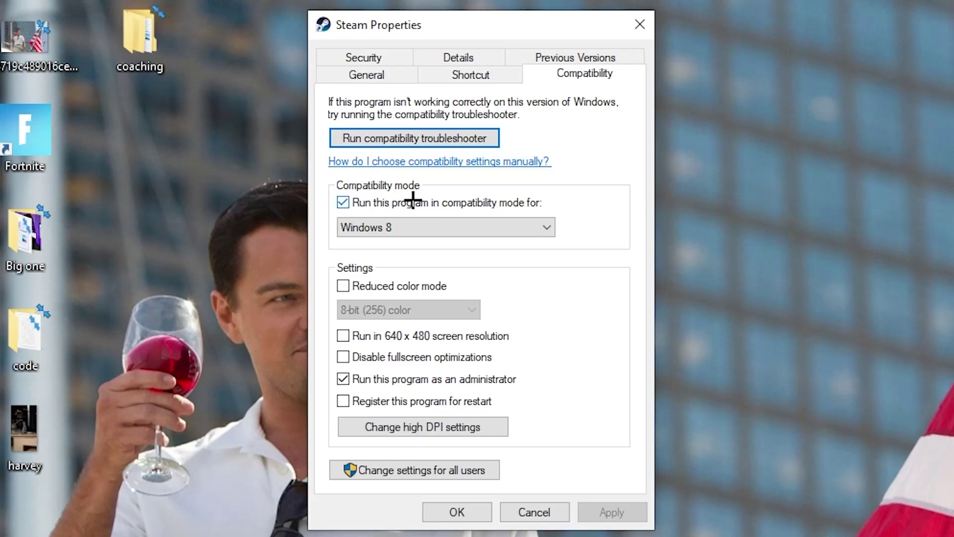
{"action": "left_click", "coordinate": [533, 219]}
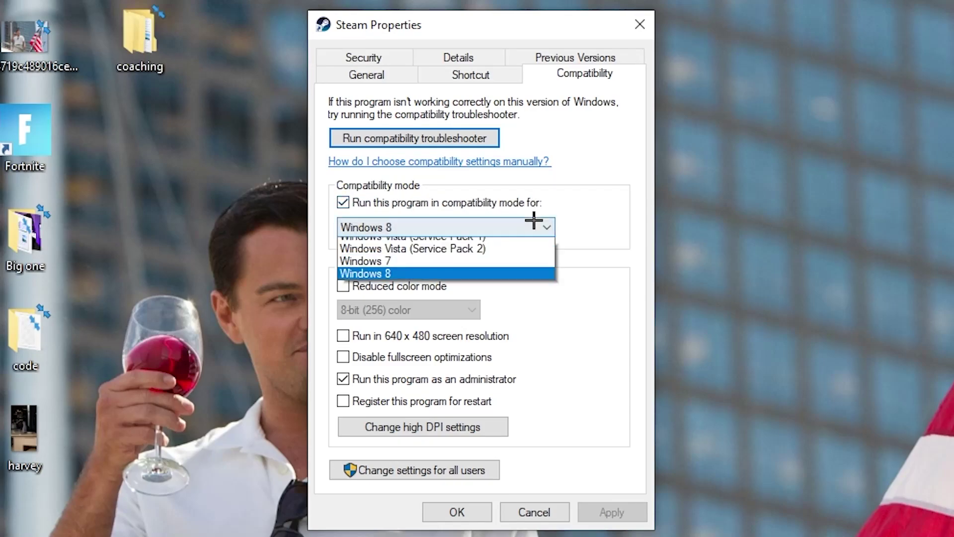
{"action": "left_click", "coordinate": [578, 211]}
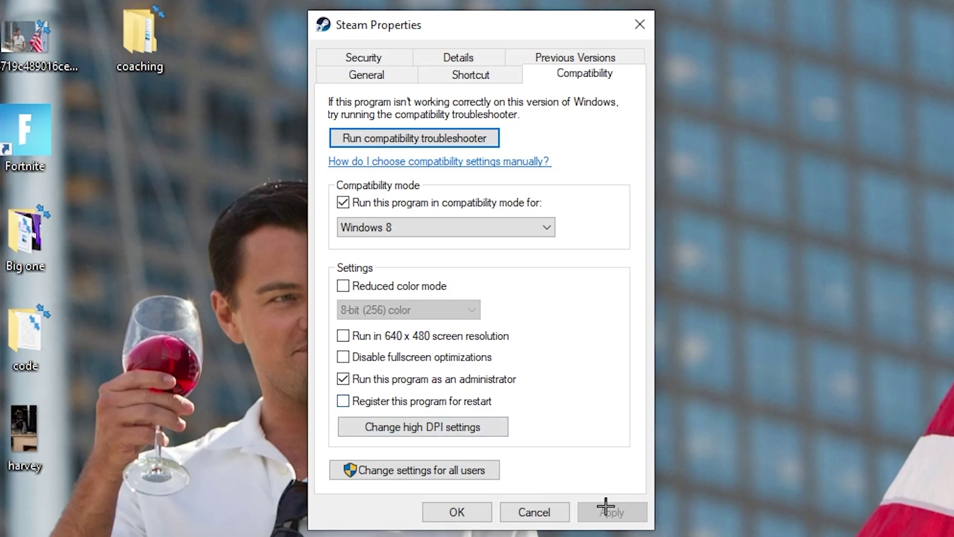
{"action": "left_click", "coordinate": [464, 510]}
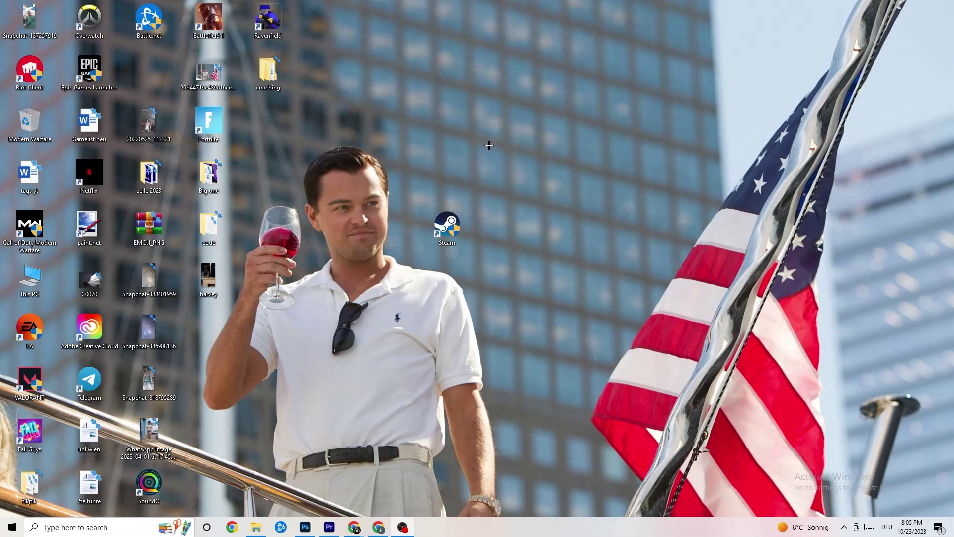
{"action": "left_click_drag", "start_coordinate": [454, 227], "coordinate": [434, 145]}
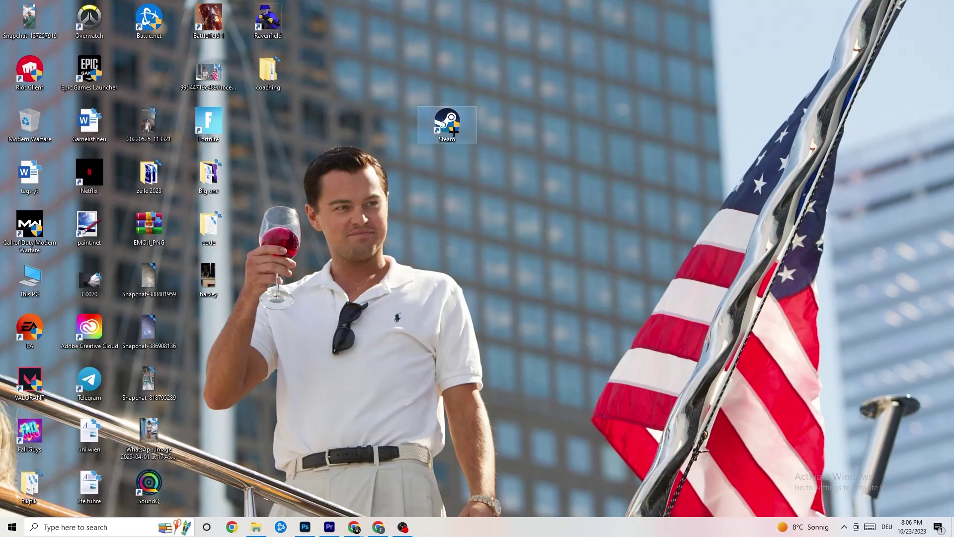
{"action": "left_click_drag", "start_coordinate": [446, 120], "coordinate": [413, 136]}
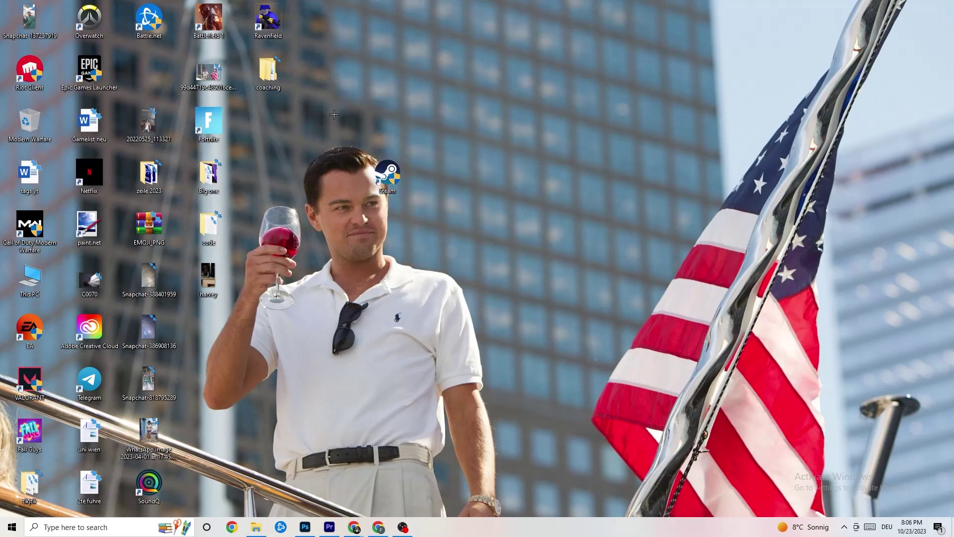
{"action": "left_click_drag", "start_coordinate": [386, 172], "coordinate": [446, 151]}
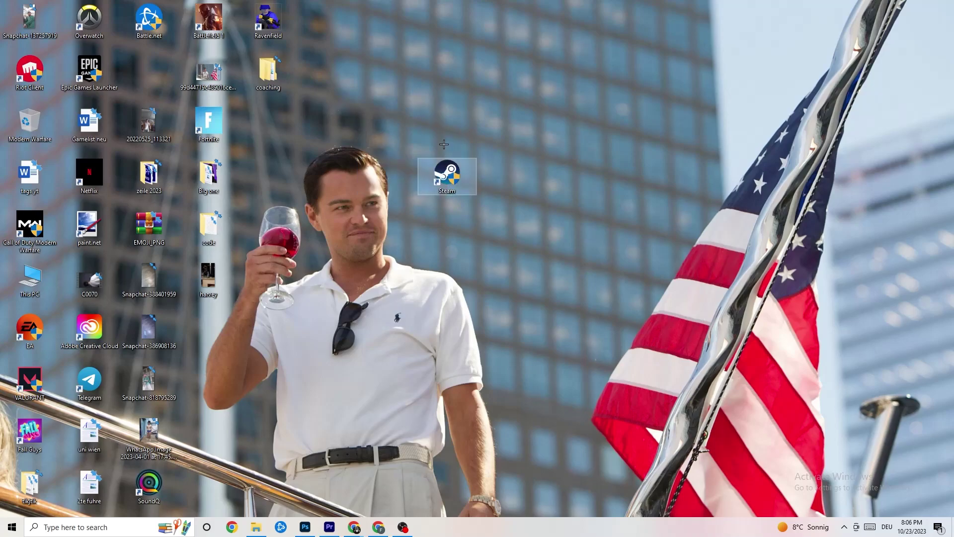
- Reopen the Steam shortcut's properties to check its compatibility settings, and close them without changes
{"action": "right_click", "coordinate": [444, 189]}
{"action": "left_click", "coordinate": [499, 447]}
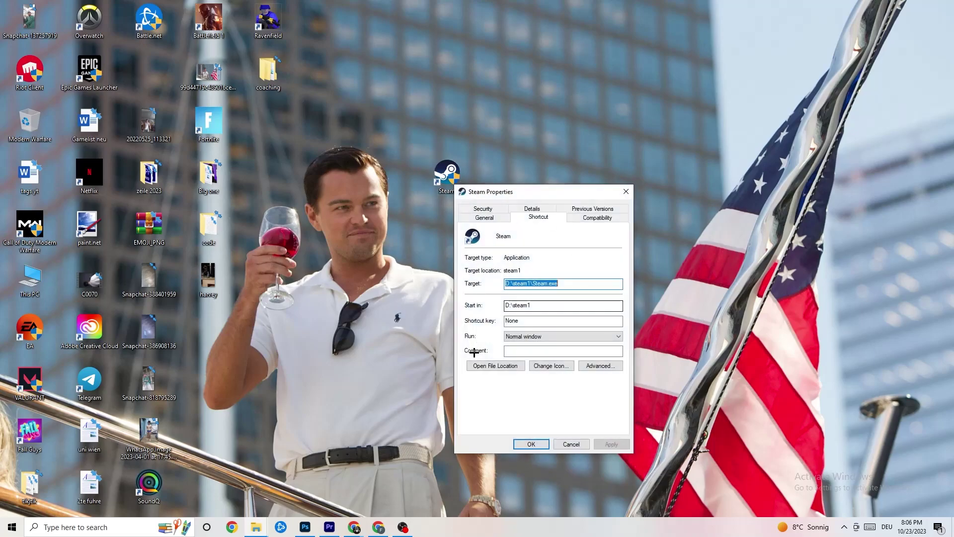
{"action": "left_click", "coordinate": [598, 217]}
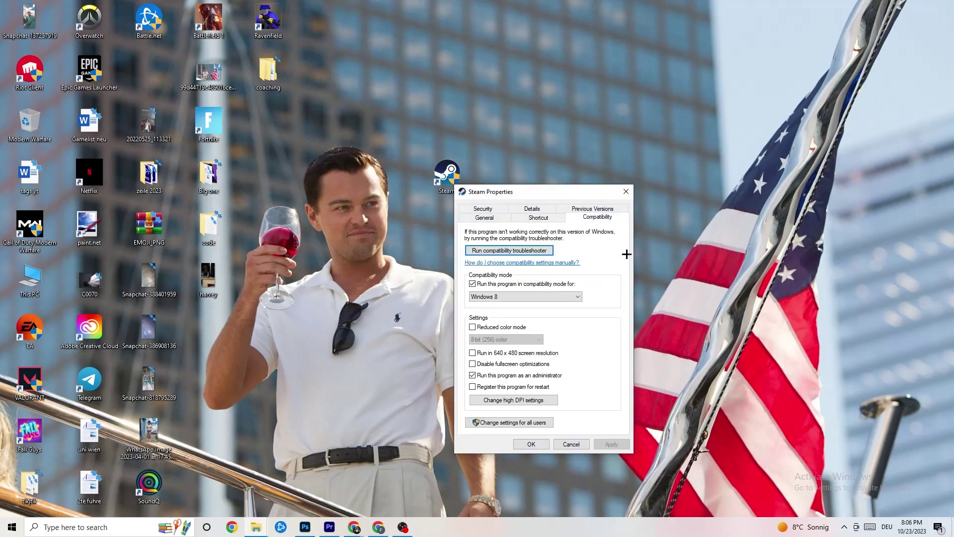
{"action": "left_click", "coordinate": [626, 191]}
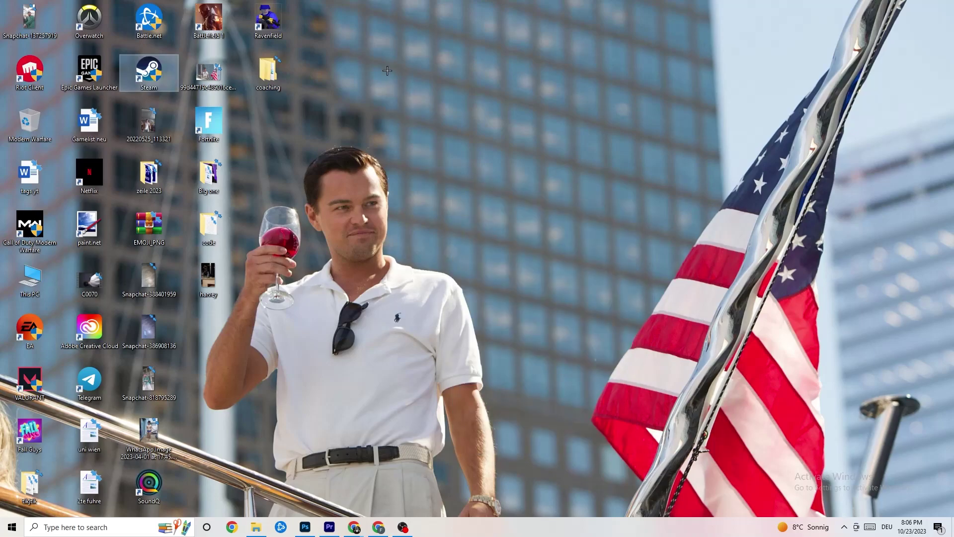
{"action": "left_click", "coordinate": [463, 97]}
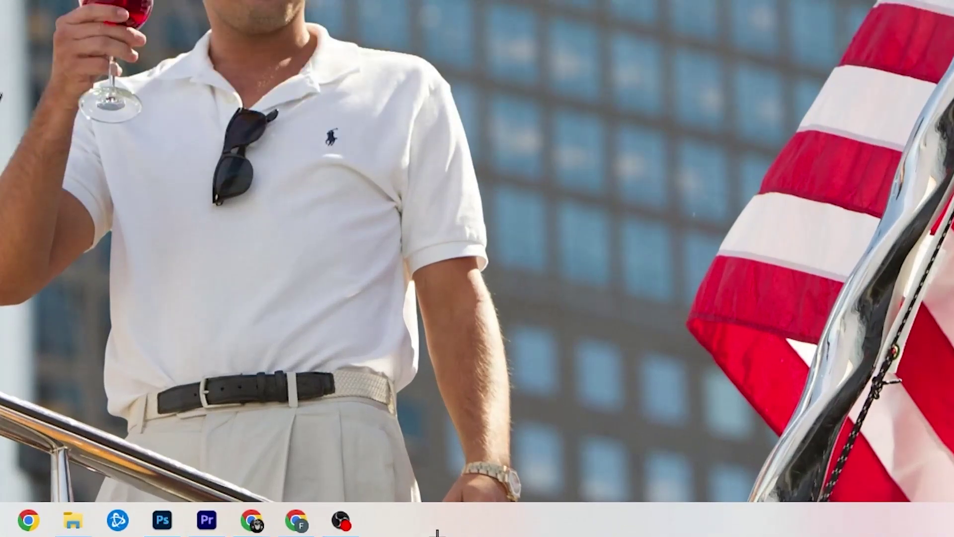
- Open Task Manager from the desktop and maximize its window
{"action": "right_click", "coordinate": [408, 526]}
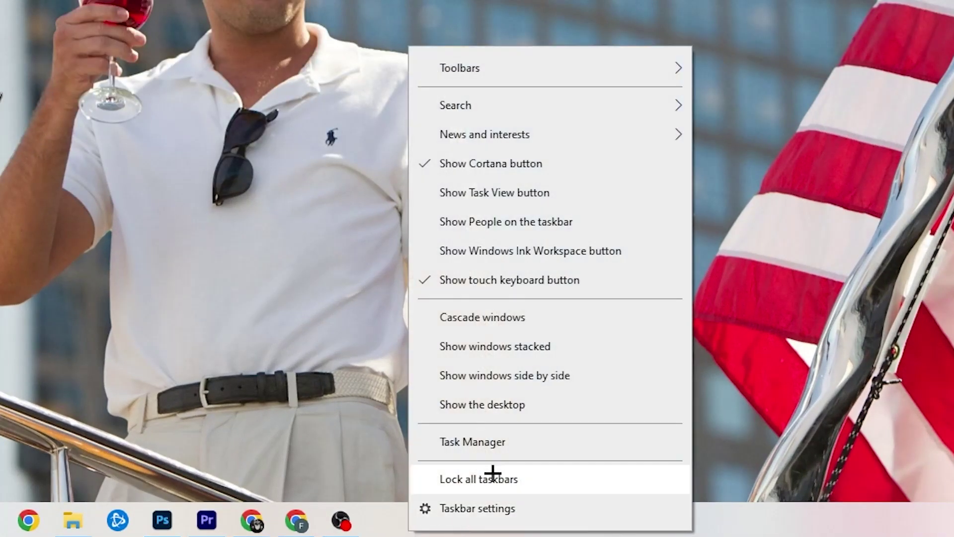
{"action": "left_click", "coordinate": [496, 447]}
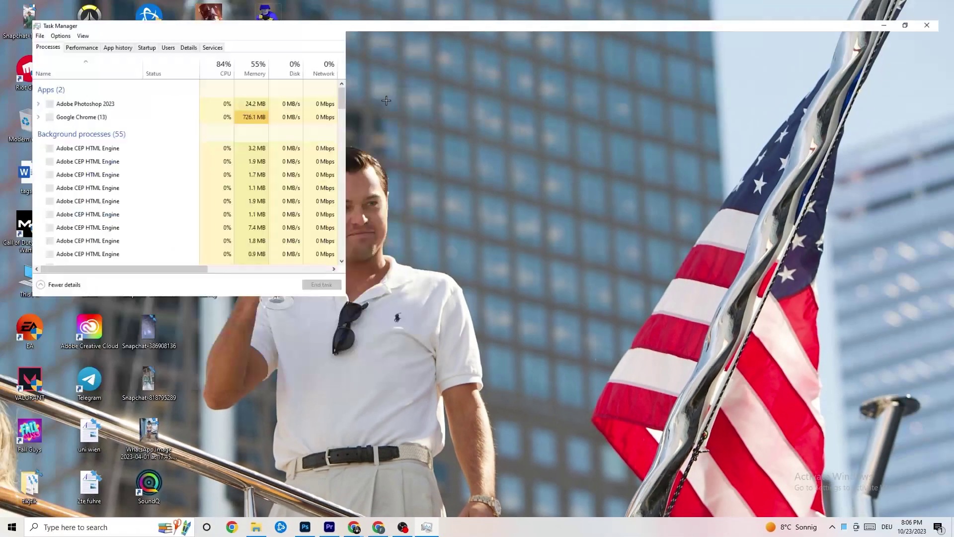
{"action": "double_click", "coordinate": [179, 21]}
{"action": "left_click_drag", "start_coordinate": [403, 8], "coordinate": [411, 43]}
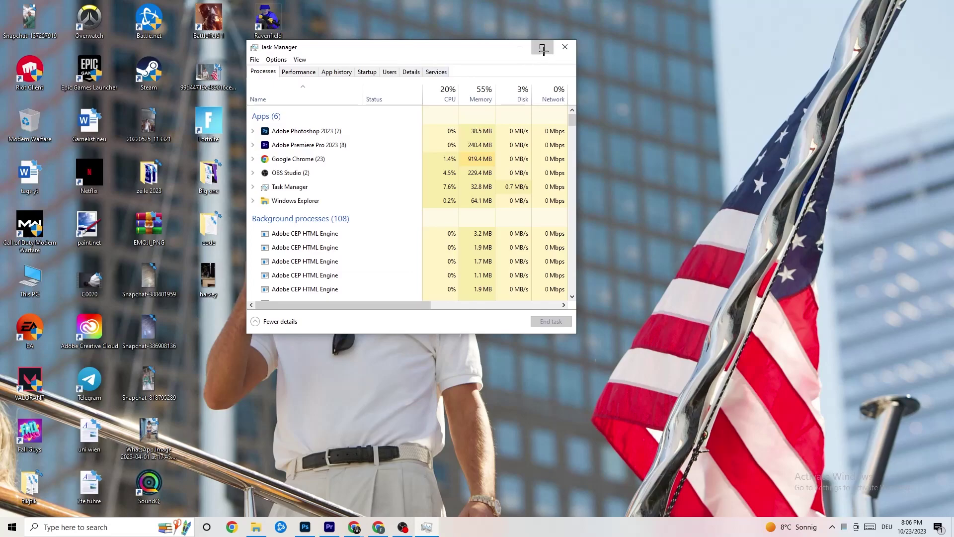
{"action": "left_click", "coordinate": [542, 46]}
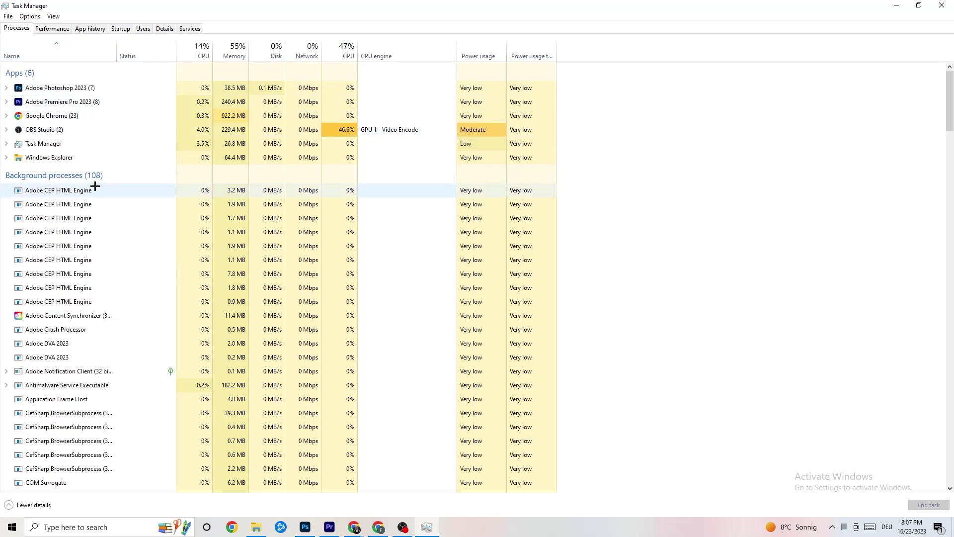
- Look through the running processes and end the Adobe Photoshop 2023 task
{"action": "scroll", "coordinate": [126, 275], "scroll_direction": "down", "scroll_amount": 10}
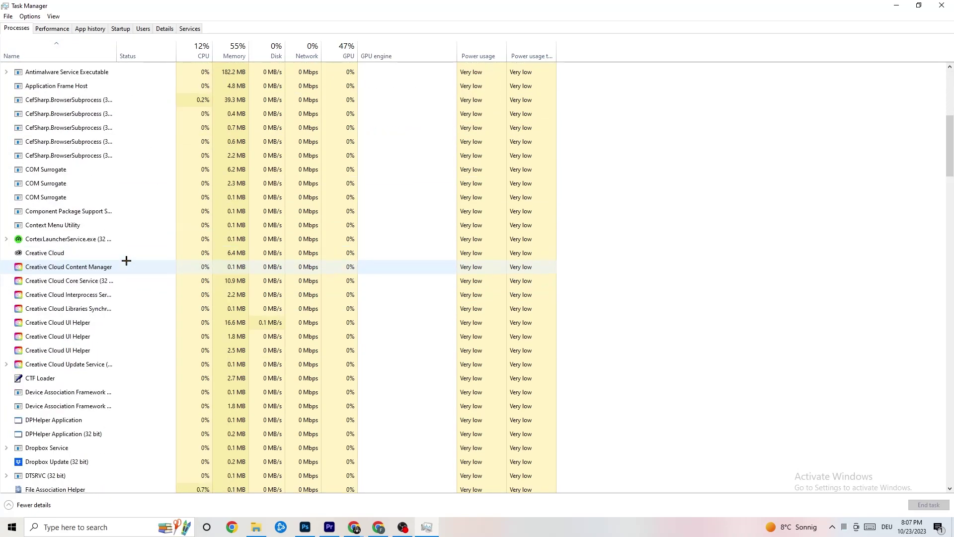
{"action": "scroll", "coordinate": [252, 246], "scroll_direction": "down", "scroll_amount": 4}
{"action": "scroll", "coordinate": [259, 243], "scroll_direction": "up", "scroll_amount": 18}
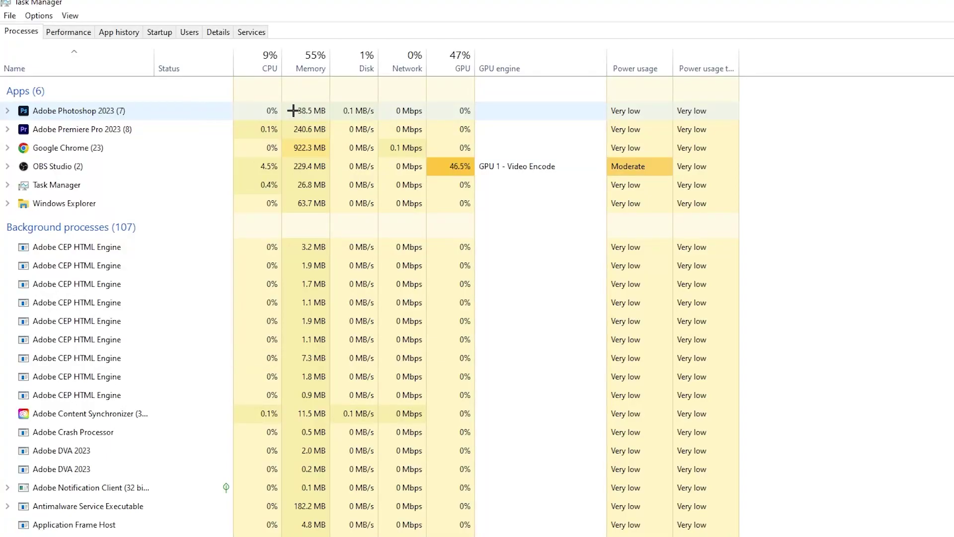
{"action": "right_click", "coordinate": [323, 114]}
{"action": "right_click", "coordinate": [174, 116]}
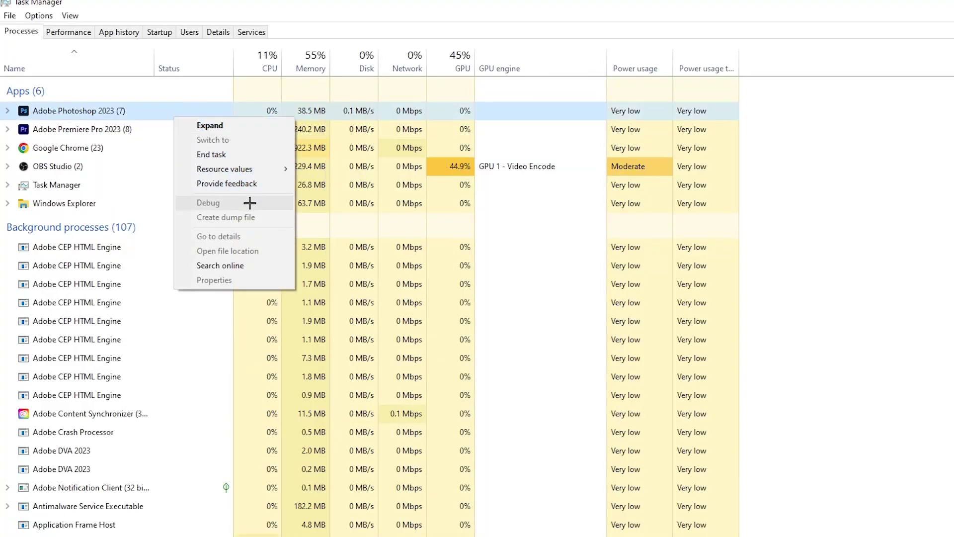
{"action": "left_click", "coordinate": [250, 152]}
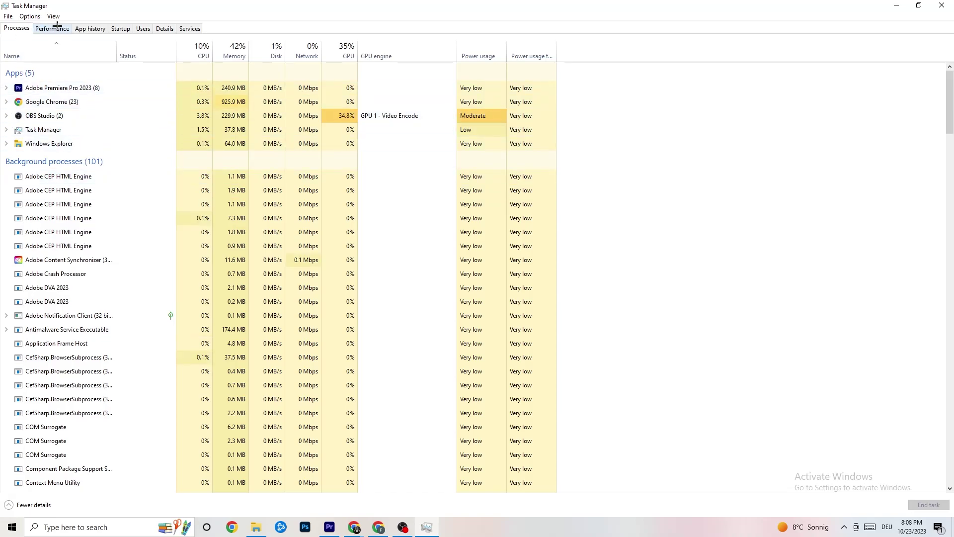
- Inspect the priority options for the Adobe Premiere Pro process in the process details, leaving its priority as is
{"action": "left_click", "coordinate": [165, 28]}
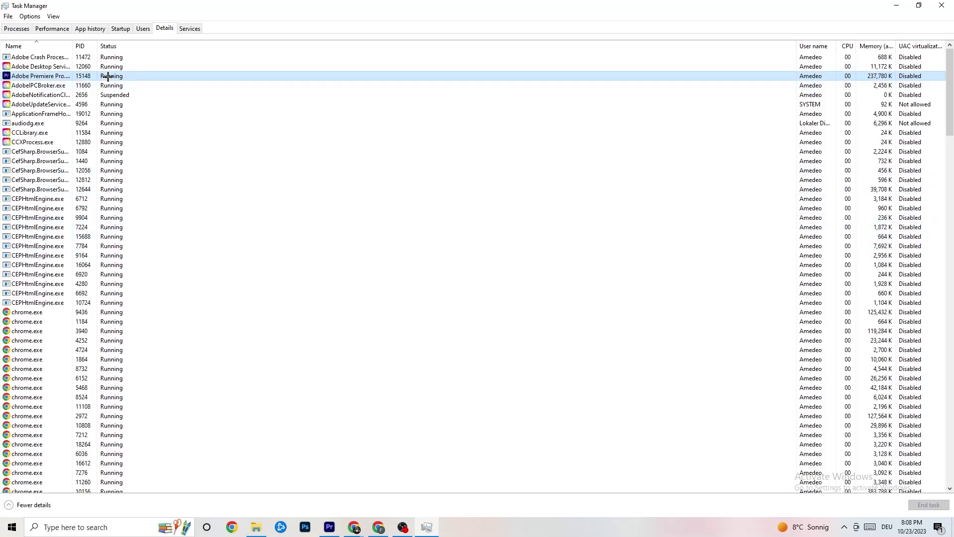
{"action": "right_click", "coordinate": [108, 76]}
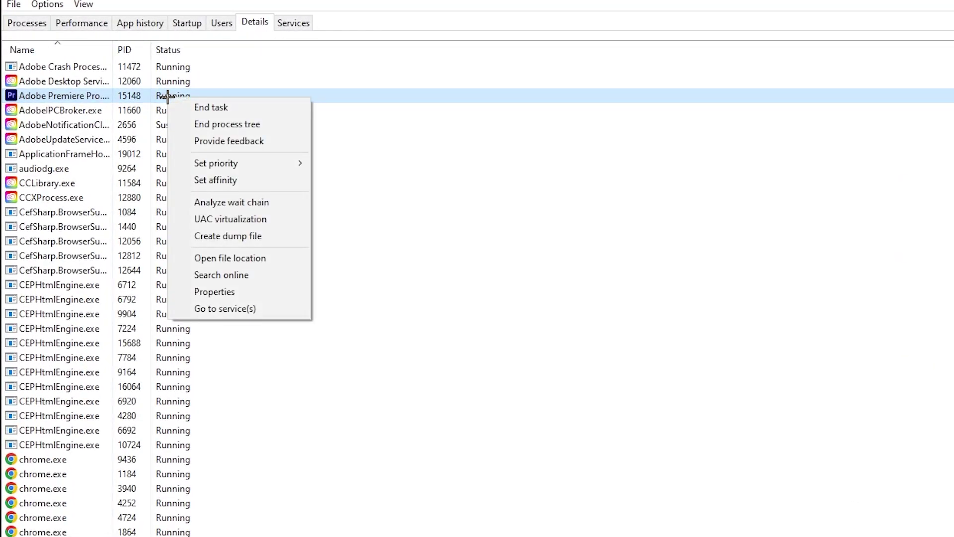
{"action": "mouse_move", "coordinate": [259, 165]}
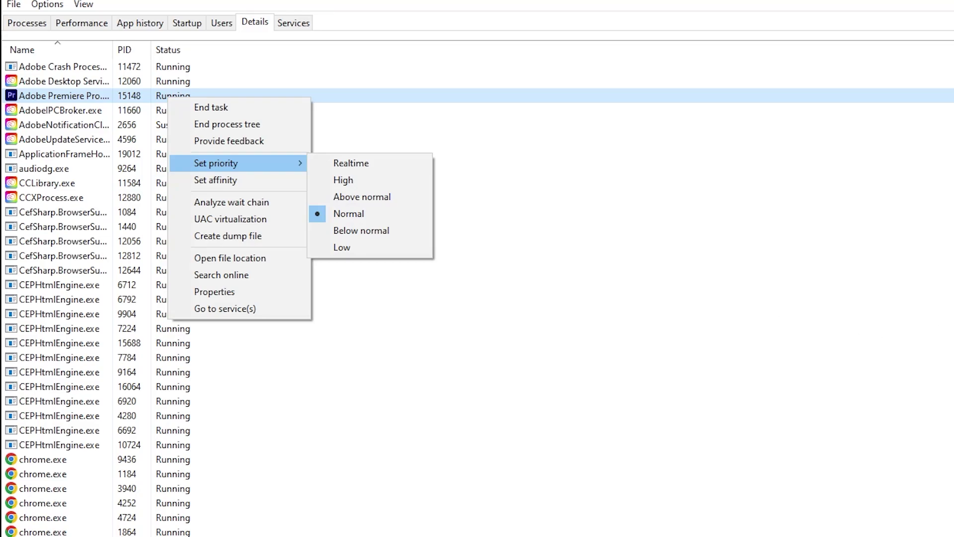
{"action": "left_click", "coordinate": [350, 67]}
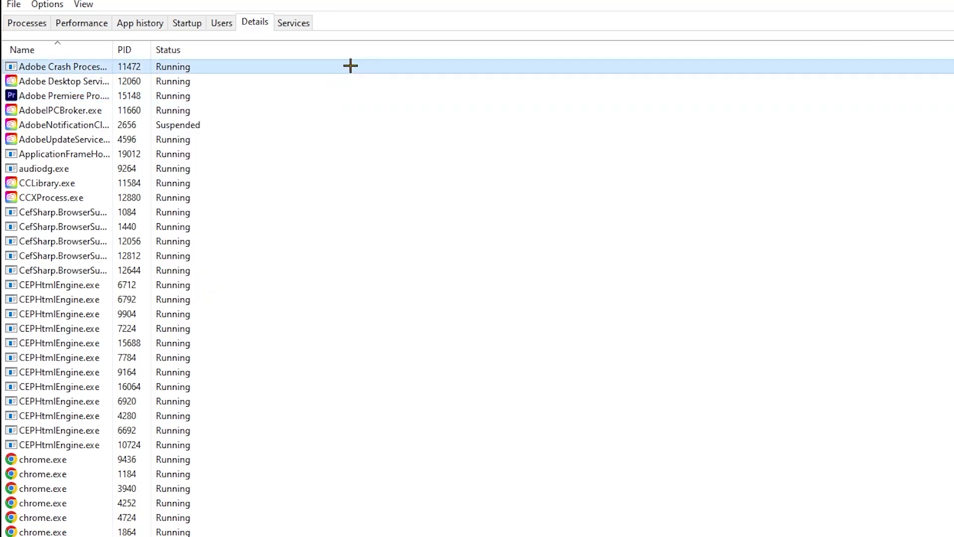
- Review the startup apps and the available actions for Adobe Updater Startup Utility, and close Task Manager
{"action": "left_click", "coordinate": [188, 21]}
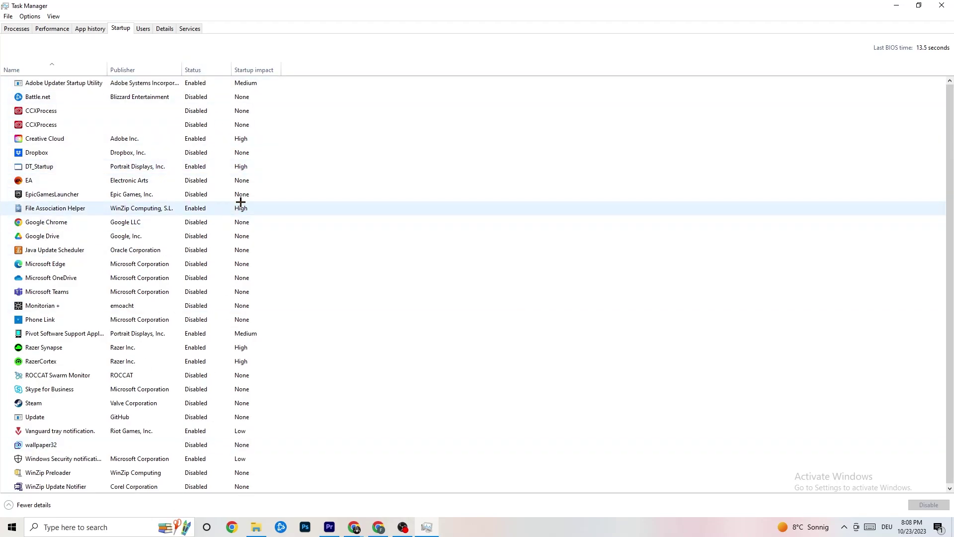
{"action": "left_click", "coordinate": [203, 87]}
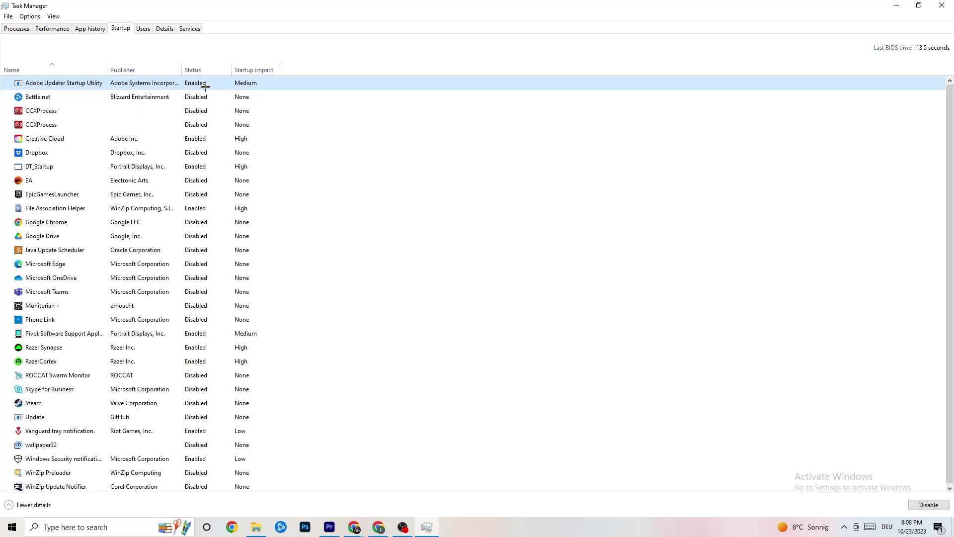
{"action": "right_click", "coordinate": [203, 87]}
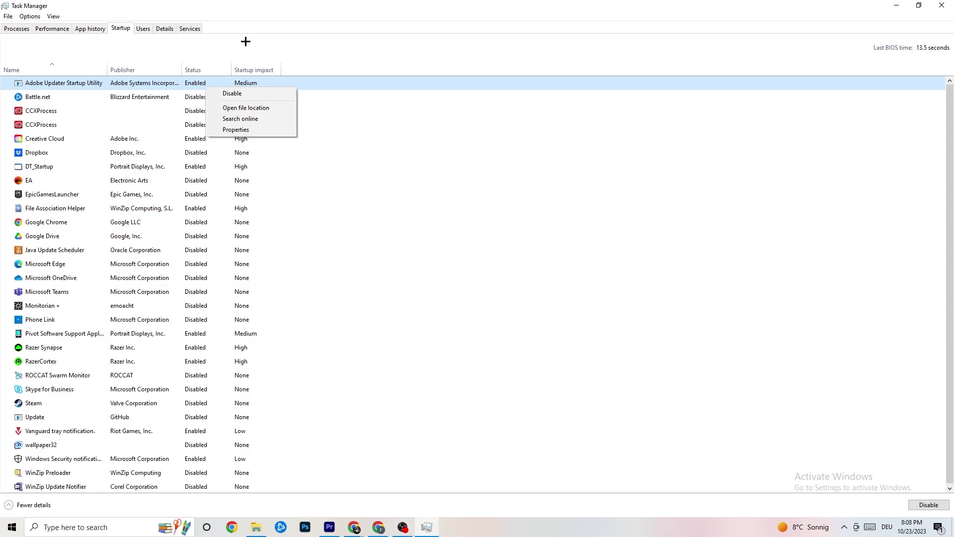
{"action": "left_click", "coordinate": [338, 3]}
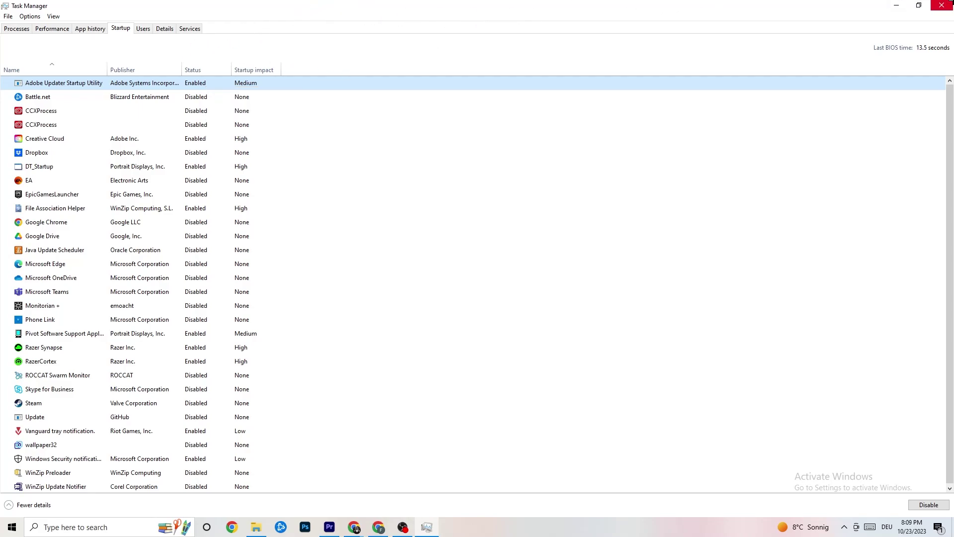
{"action": "left_click", "coordinate": [942, 5]}
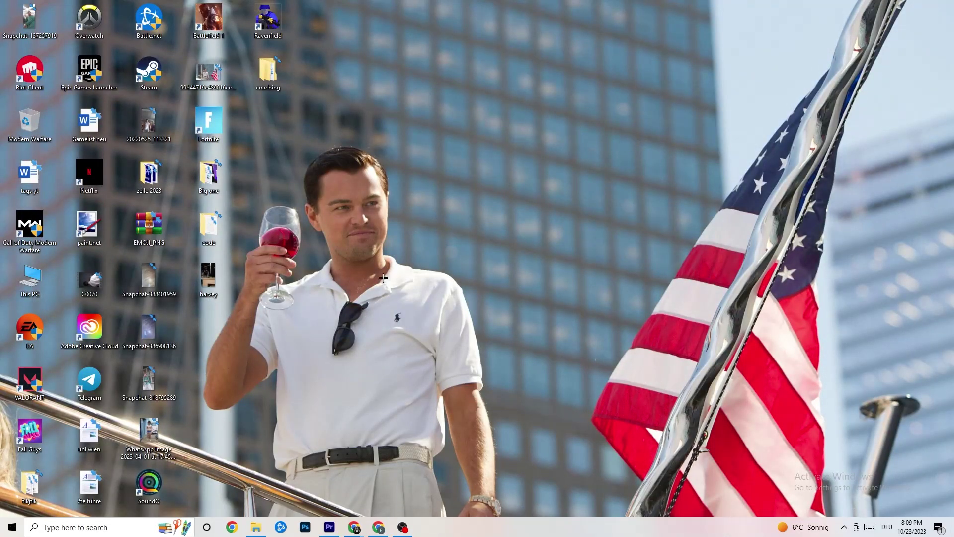
- Open the system display settings in Windows Settings
{"action": "left_click", "coordinate": [2, 533]}
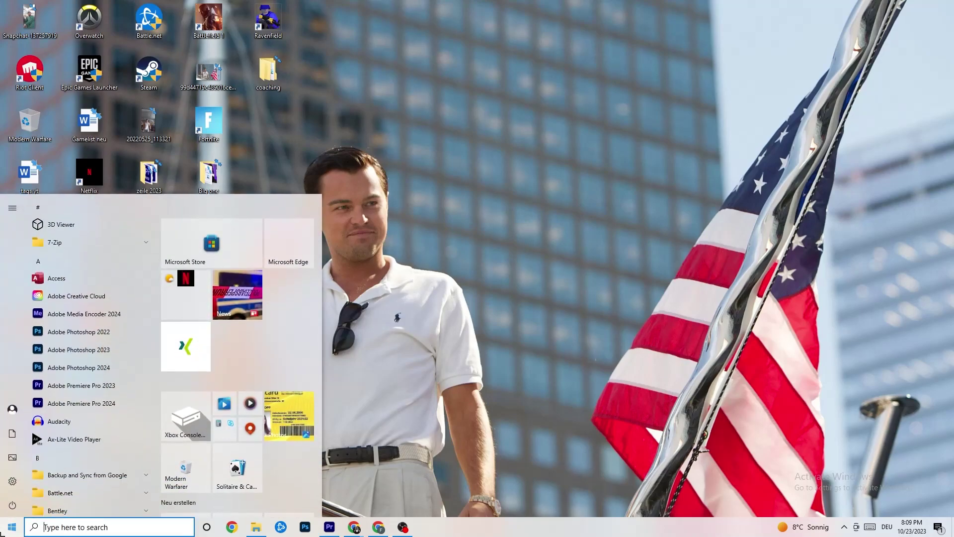
{"action": "left_click", "coordinate": [13, 483]}
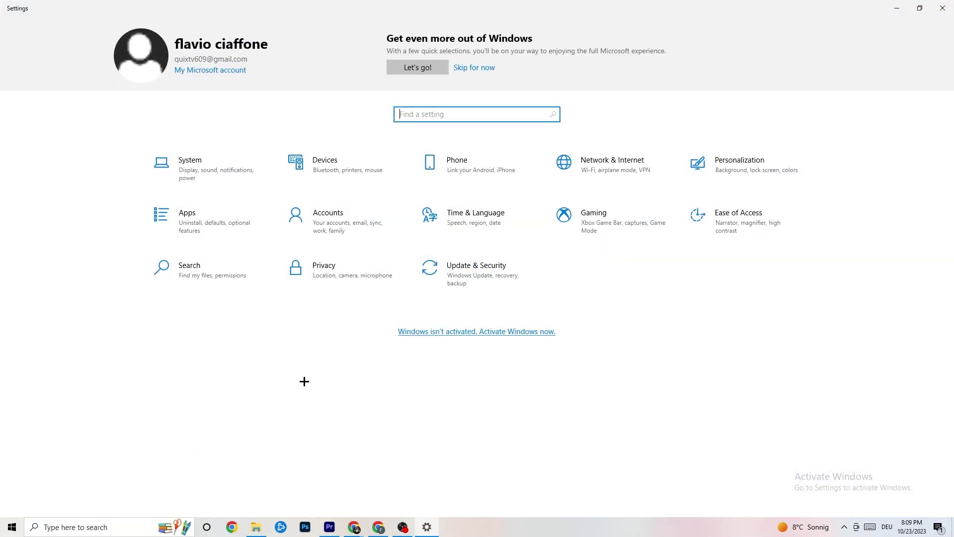
{"action": "left_click", "coordinate": [226, 173]}
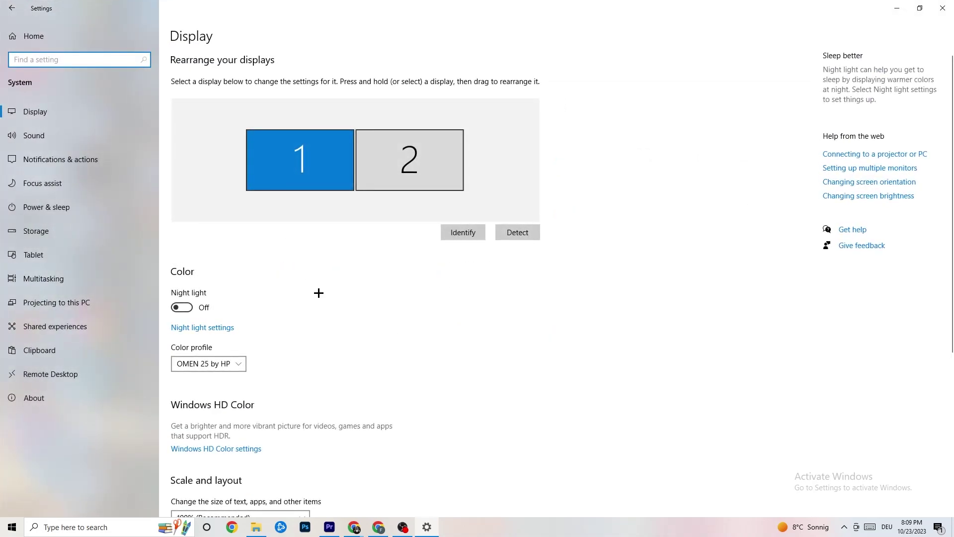
- Examine the display scaling and resolution choices without changing them
{"action": "scroll", "coordinate": [535, 183], "scroll_direction": "down", "scroll_amount": 5}
{"action": "scroll", "coordinate": [536, 194], "scroll_direction": "up", "scroll_amount": 5}
{"action": "scroll", "coordinate": [397, 213], "scroll_direction": "down", "scroll_amount": 5}
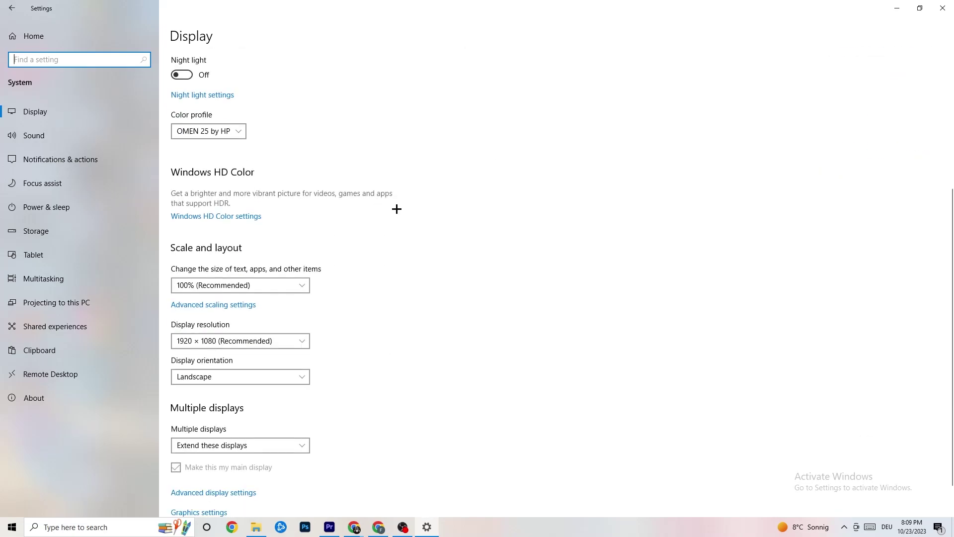
{"action": "left_click", "coordinate": [302, 285]}
{"action": "left_click", "coordinate": [288, 251]}
{"action": "left_click", "coordinate": [244, 292]}
{"action": "left_click", "coordinate": [422, 255]}
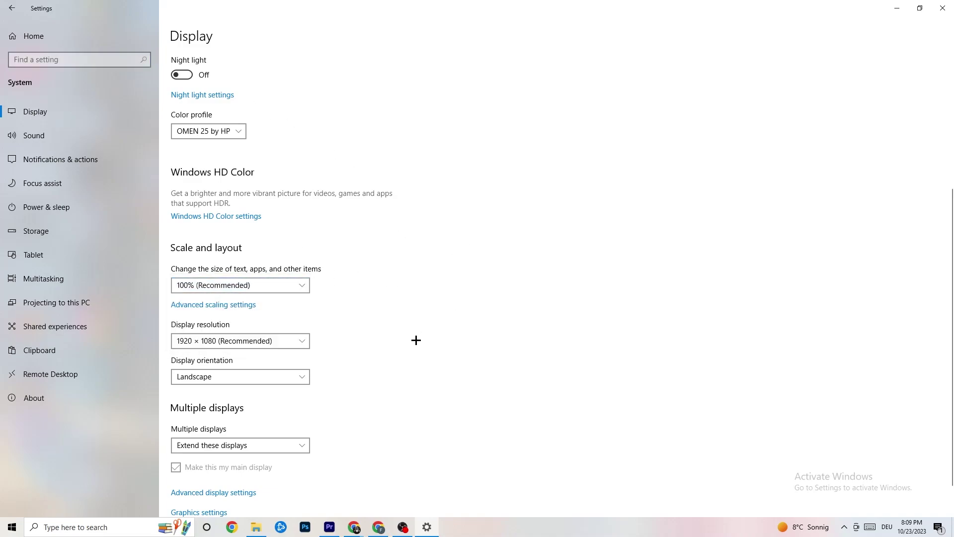
{"action": "left_click", "coordinate": [285, 345]}
{"action": "left_click", "coordinate": [423, 299]}
{"action": "scroll", "coordinate": [409, 286], "scroll_direction": "down", "scroll_amount": 1}
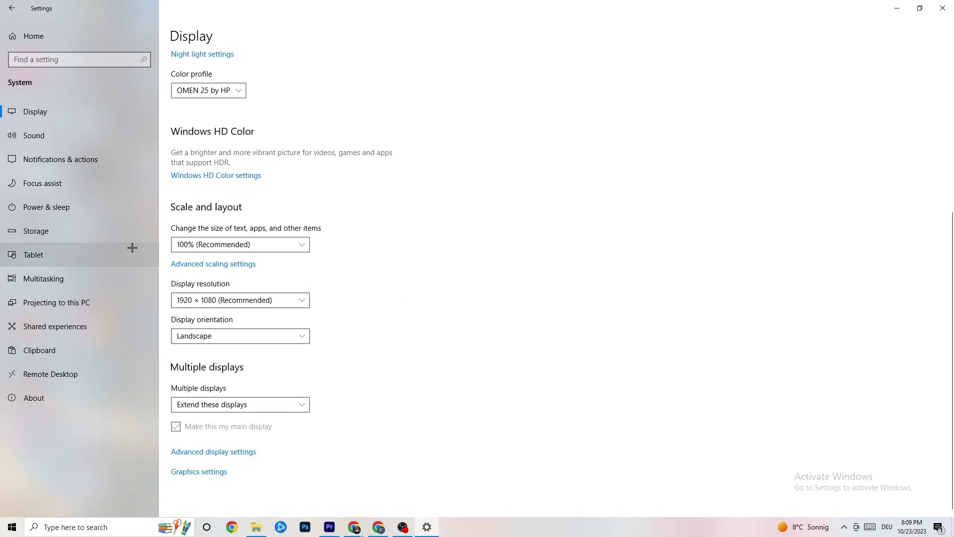
- Review the available power plans in the additional power settings and close Power Options
{"action": "left_click", "coordinate": [97, 204]}
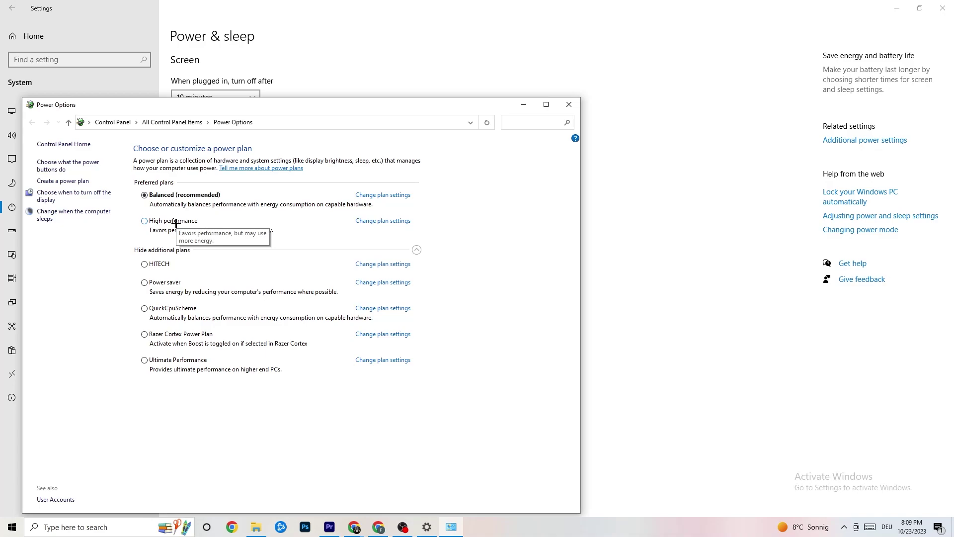
{"action": "left_click", "coordinate": [569, 107]}
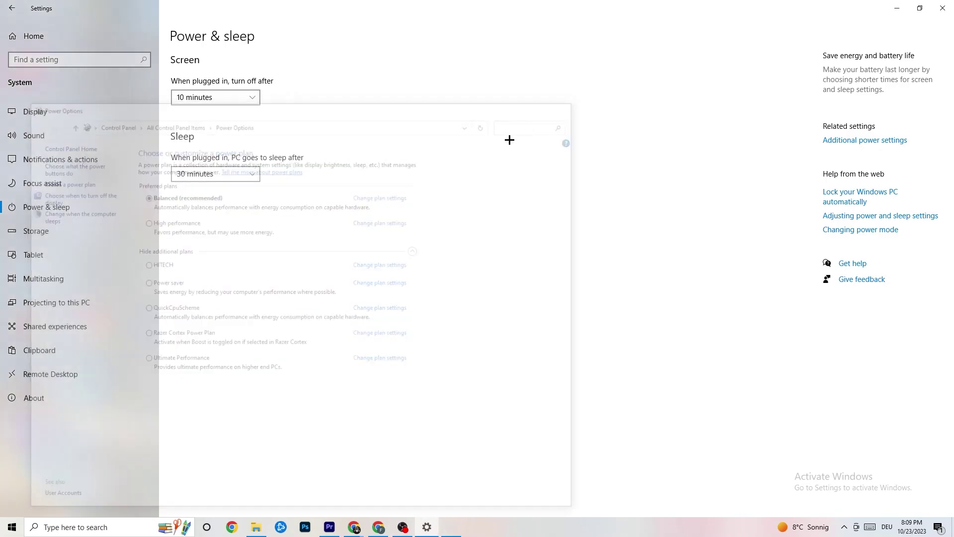
- Review the Storage Sense configuration and its run frequency choices, and return to the Storage overview
{"action": "left_click", "coordinate": [62, 238]}
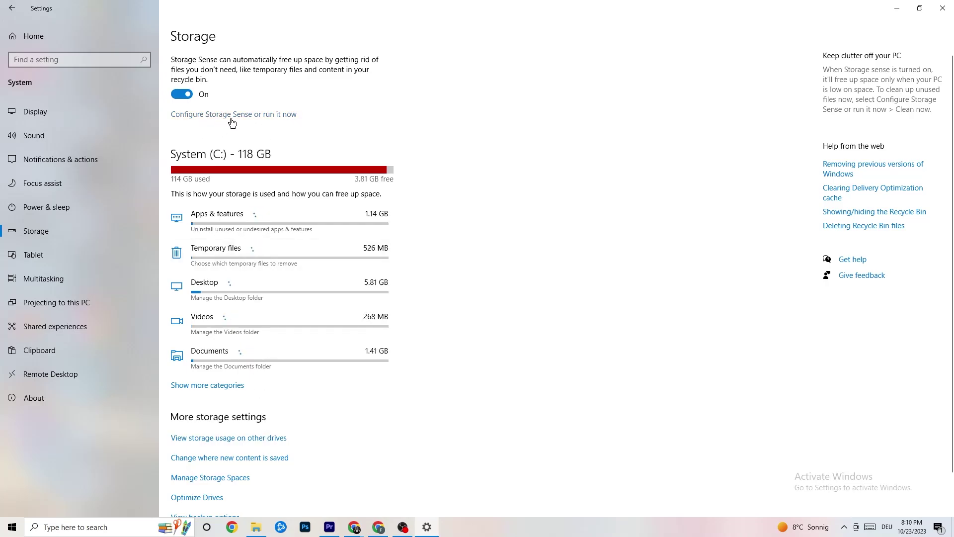
{"action": "left_click", "coordinate": [268, 115]}
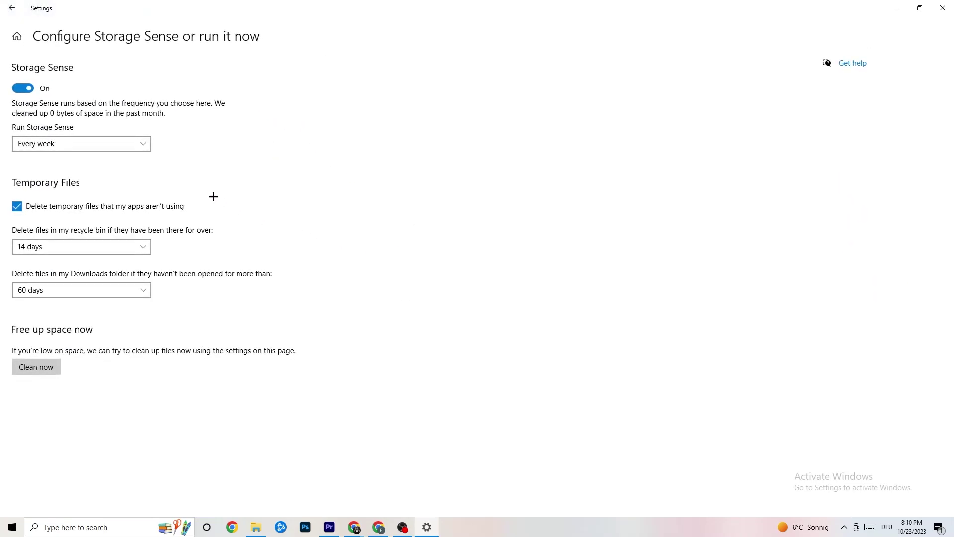
{"action": "left_click", "coordinate": [119, 143]}
{"action": "left_click", "coordinate": [293, 142]}
{"action": "left_click", "coordinate": [15, 11]}
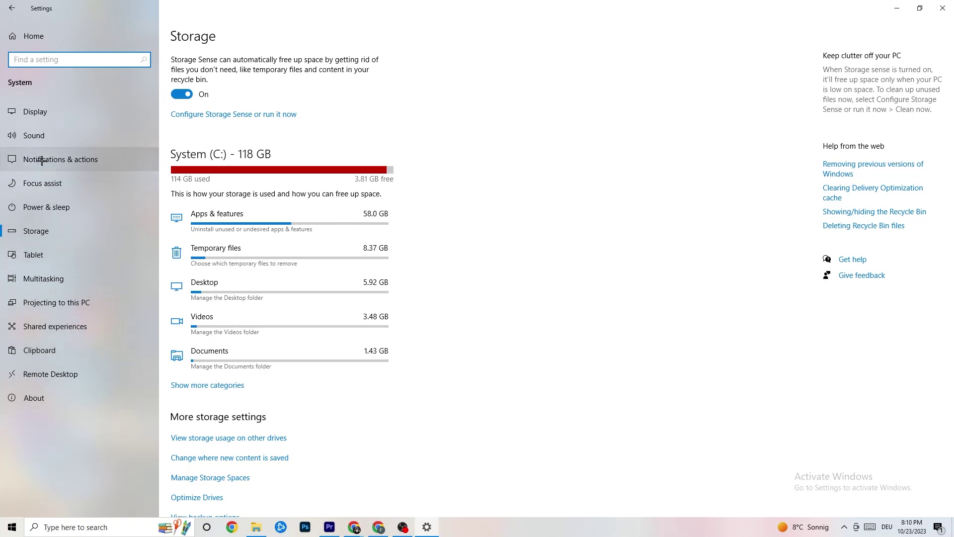
- Review the Xbox Game Bar, Captures and Game Mode options in the Gaming settings
{"action": "left_click", "coordinate": [11, 8]}
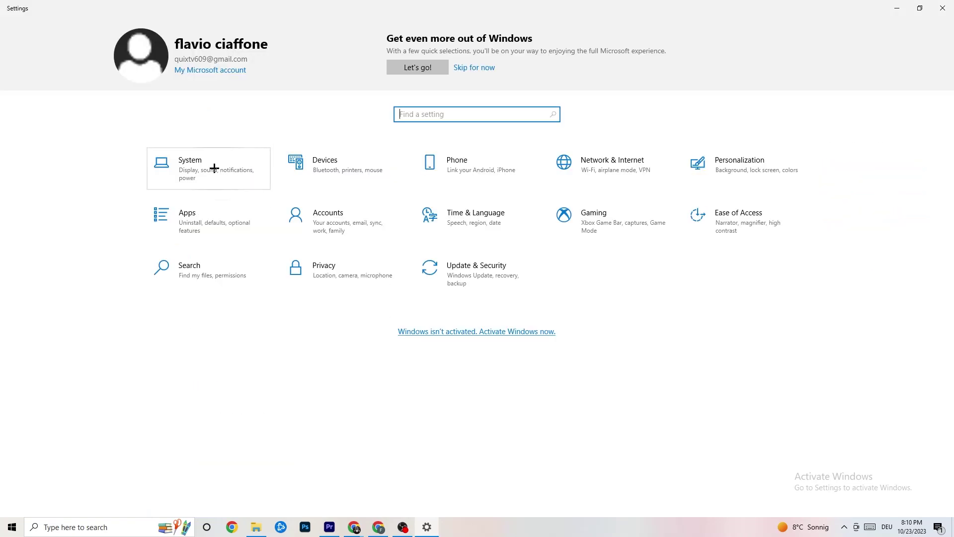
{"action": "left_click", "coordinate": [581, 236]}
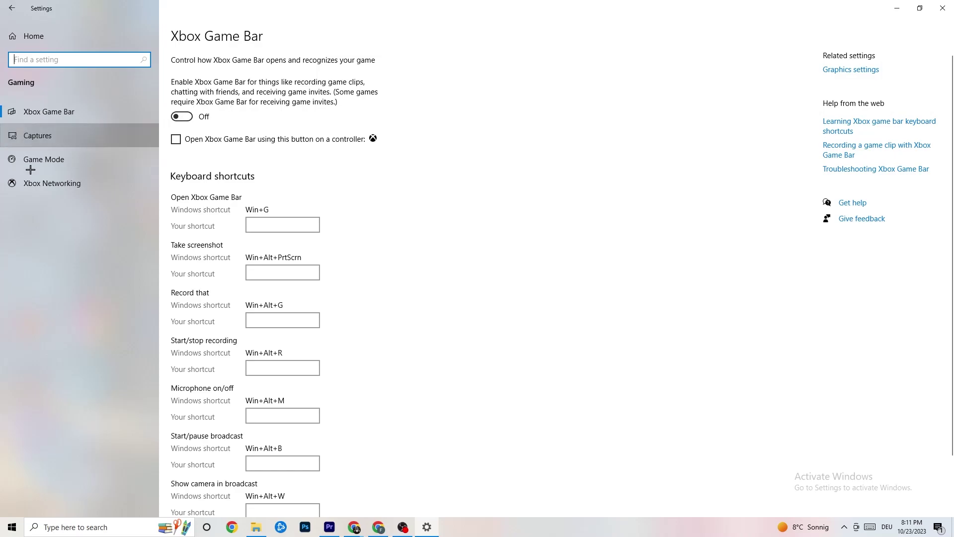
{"action": "left_click", "coordinate": [75, 135]}
{"action": "scroll", "coordinate": [329, 208], "scroll_direction": "down", "scroll_amount": 2}
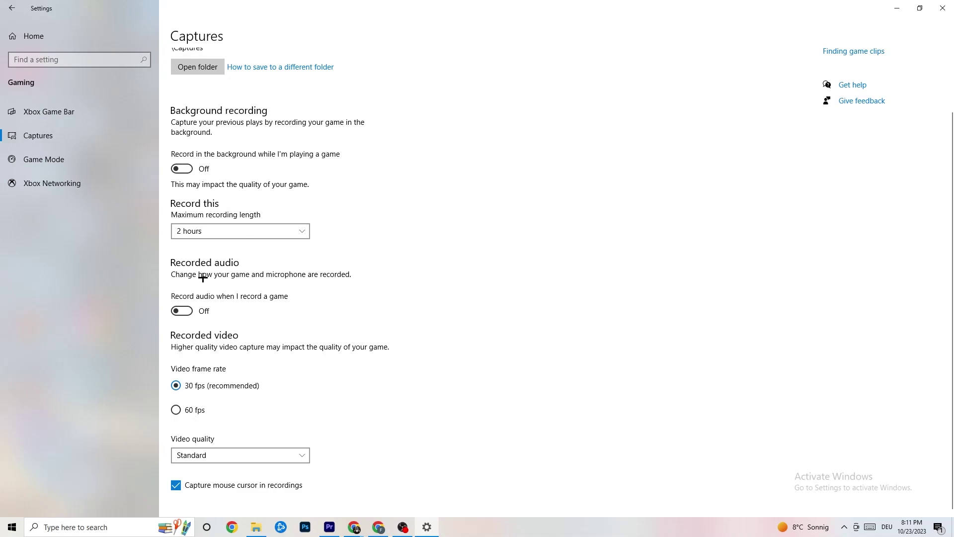
{"action": "left_click", "coordinate": [63, 156]}
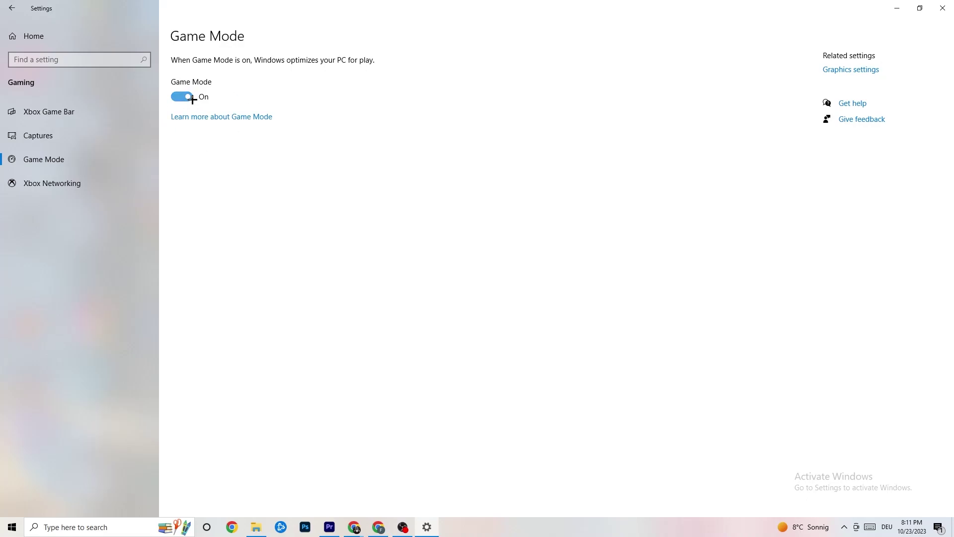
- Check the Windows Update and Troubleshoot pages under Update & Security, and close Settings
{"action": "left_click", "coordinate": [96, 33]}
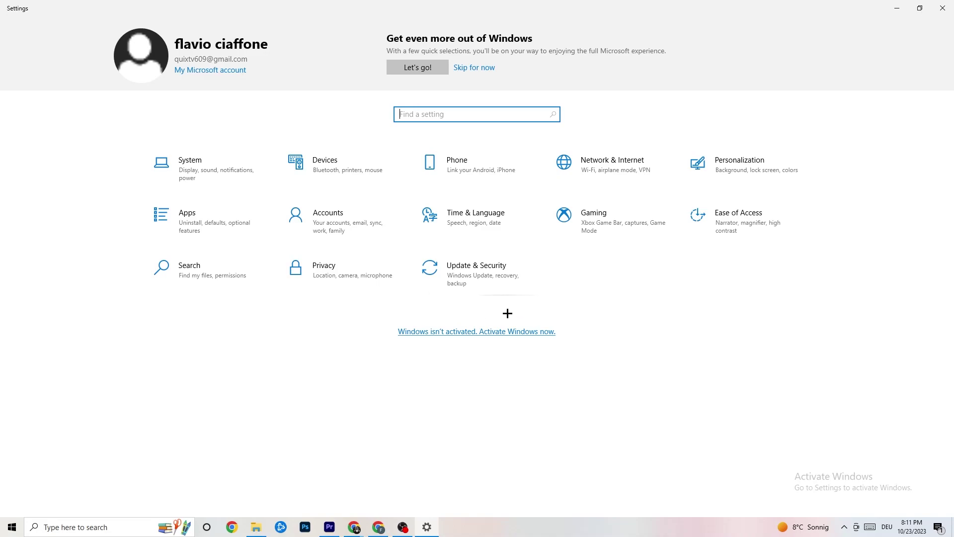
{"action": "left_click", "coordinate": [484, 269]}
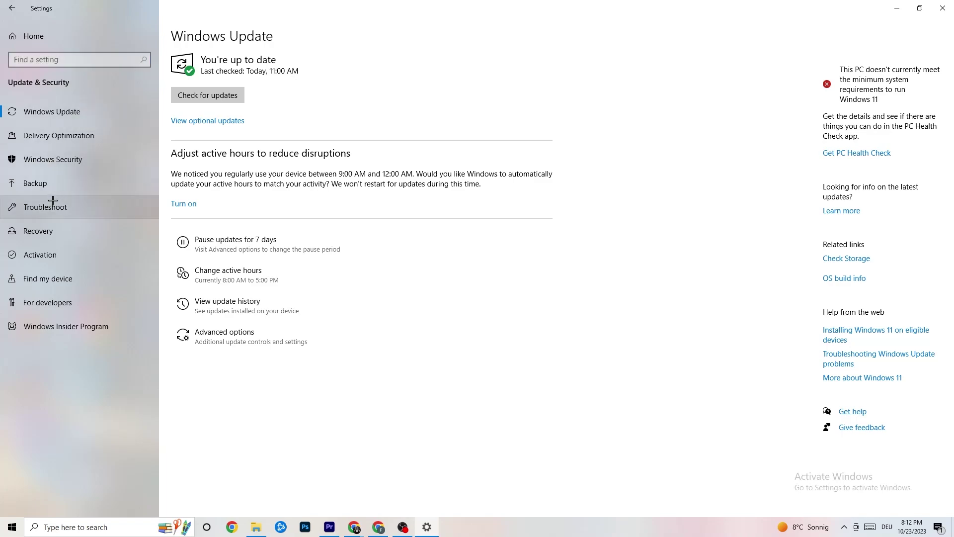
{"action": "left_click", "coordinate": [52, 199]}
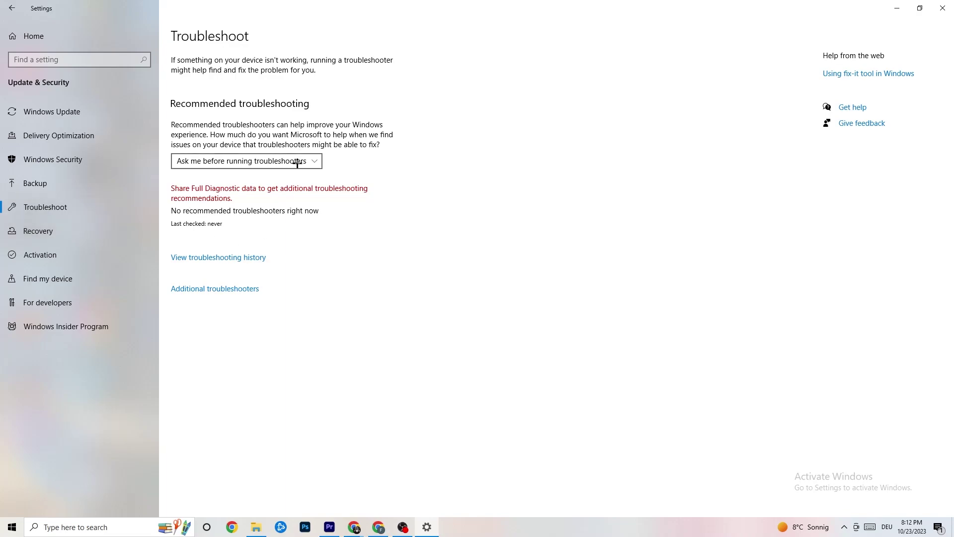
{"action": "left_click", "coordinate": [944, 6]}
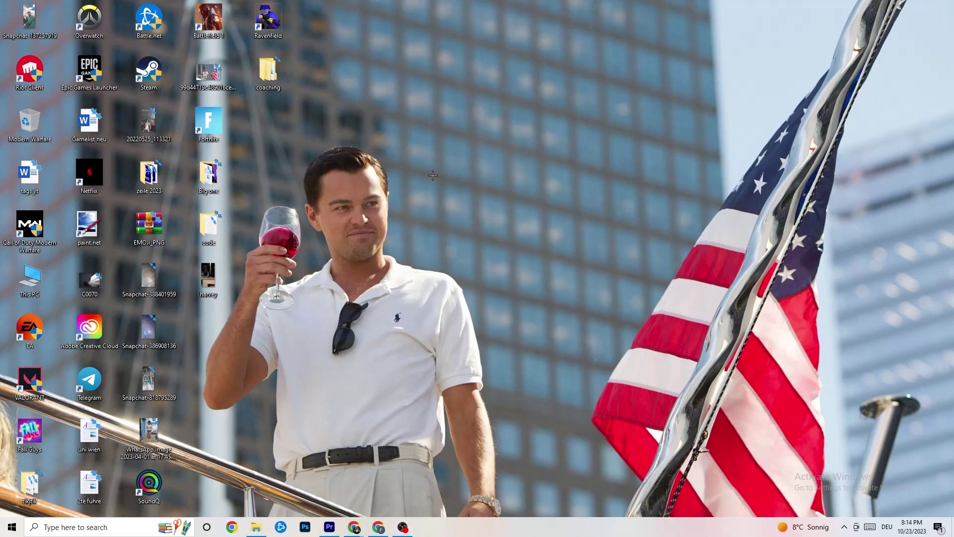
- Open NVIDIA Control Panel from the desktop and examine the image preference choices in Adjust Image Settings with Preview
{"action": "right_click", "coordinate": [427, 130]}
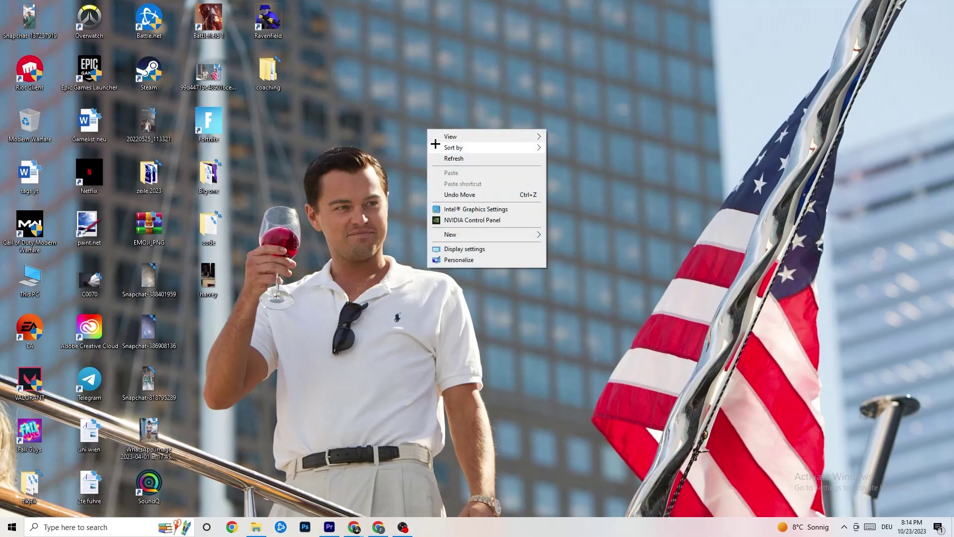
{"action": "left_click", "coordinate": [462, 220]}
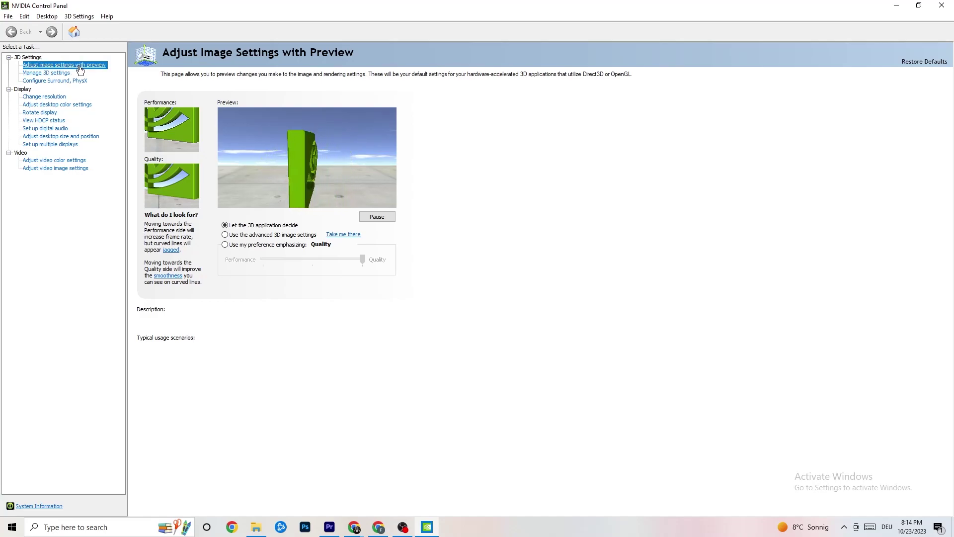
{"action": "mouse_move", "coordinate": [251, 231]}
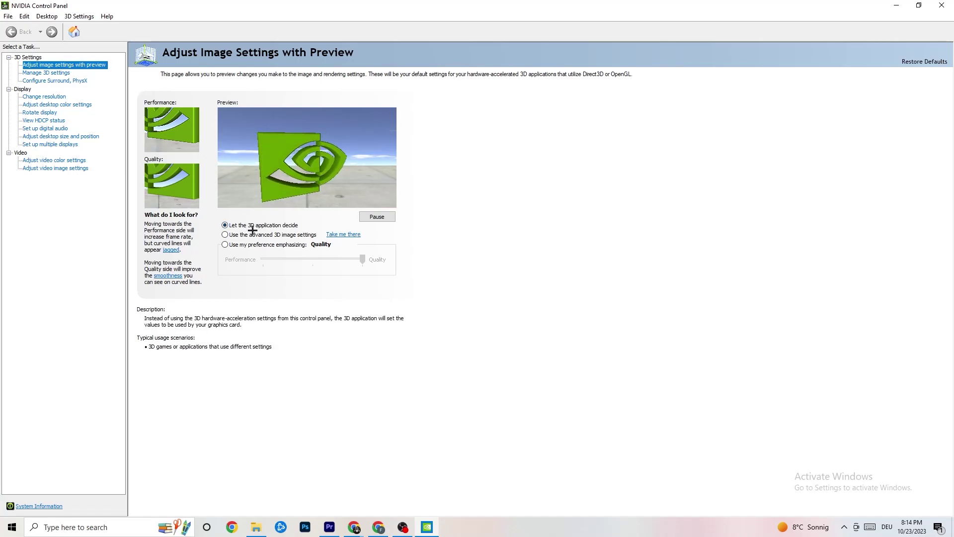
{"action": "mouse_move", "coordinate": [258, 262]}
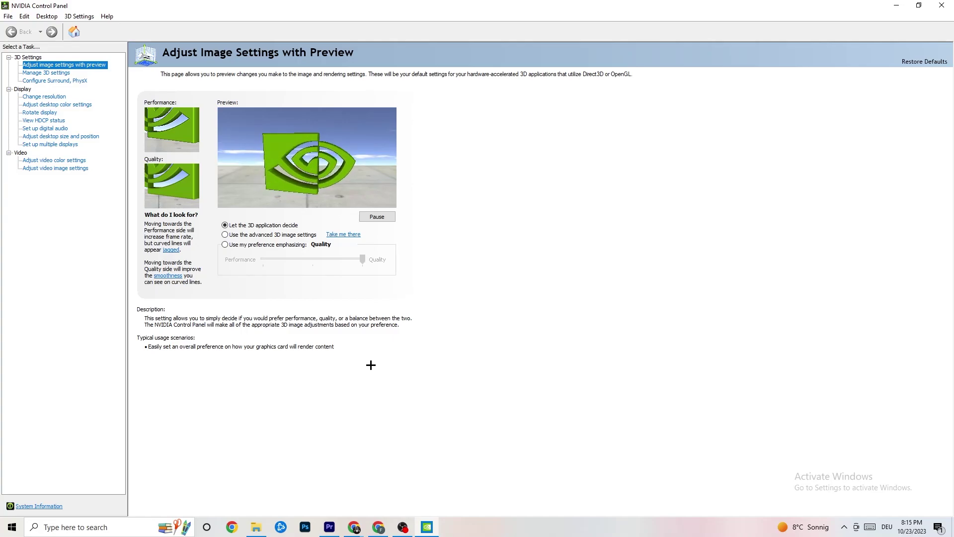
- Review the display resolution and refresh rate settings in NVIDIA Control Panel, and close it
{"action": "left_click", "coordinate": [40, 98]}
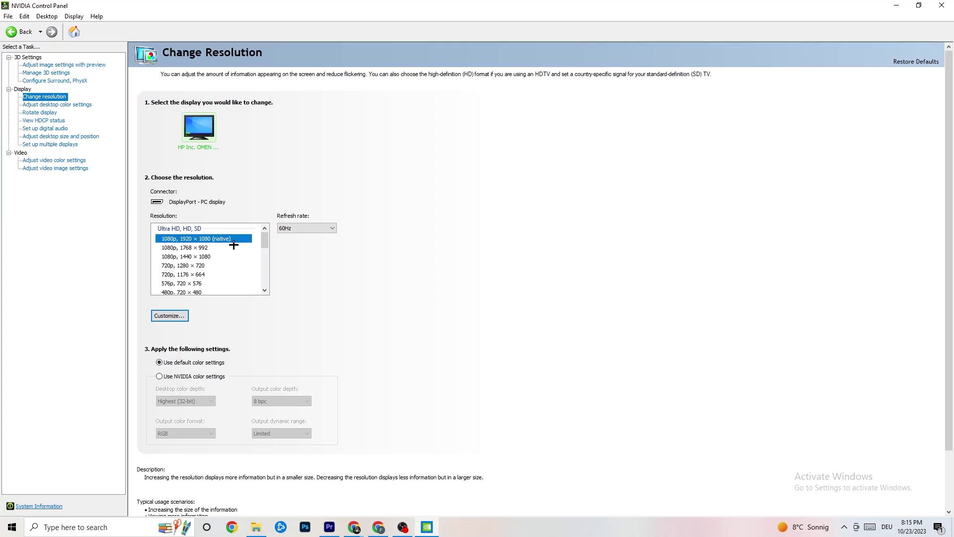
{"action": "scroll", "coordinate": [265, 243], "scroll_direction": "down", "scroll_amount": 1}
{"action": "scroll", "coordinate": [264, 241], "scroll_direction": "up", "scroll_amount": 1}
{"action": "key", "text": "alt+F4"}
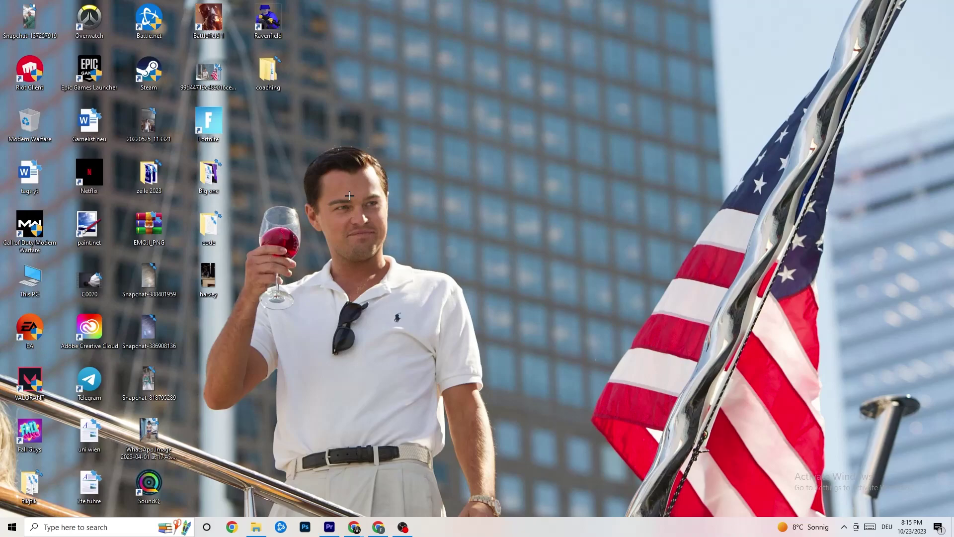
- View the Sleep, Shut down and Restart choices for the computer and dismiss them
{"action": "left_click", "coordinate": [12, 527]}
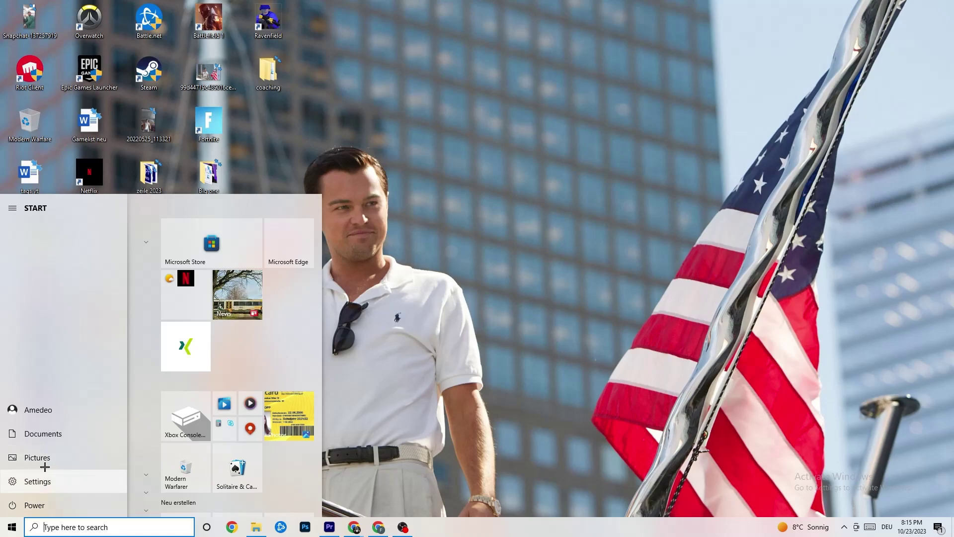
{"action": "left_click", "coordinate": [94, 502]}
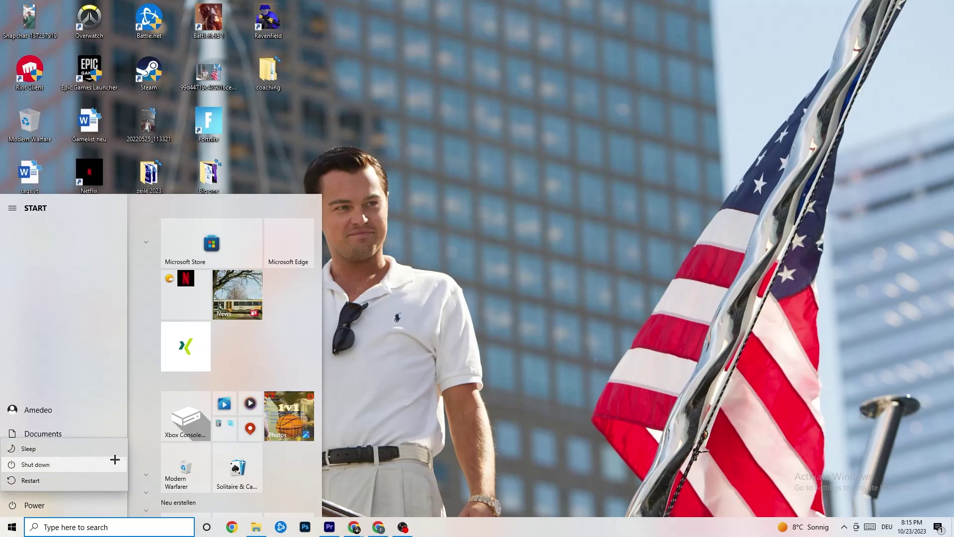
{"action": "left_click", "coordinate": [467, 201]}
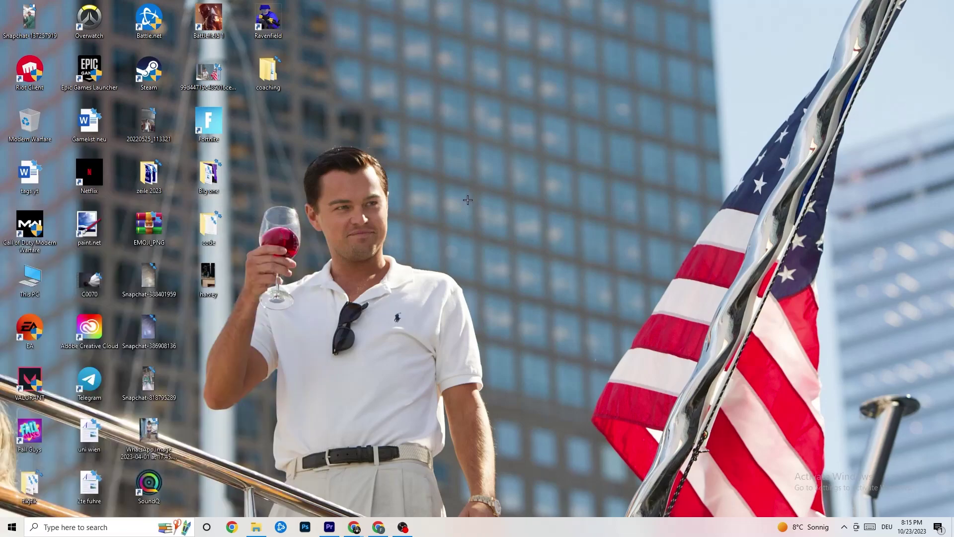